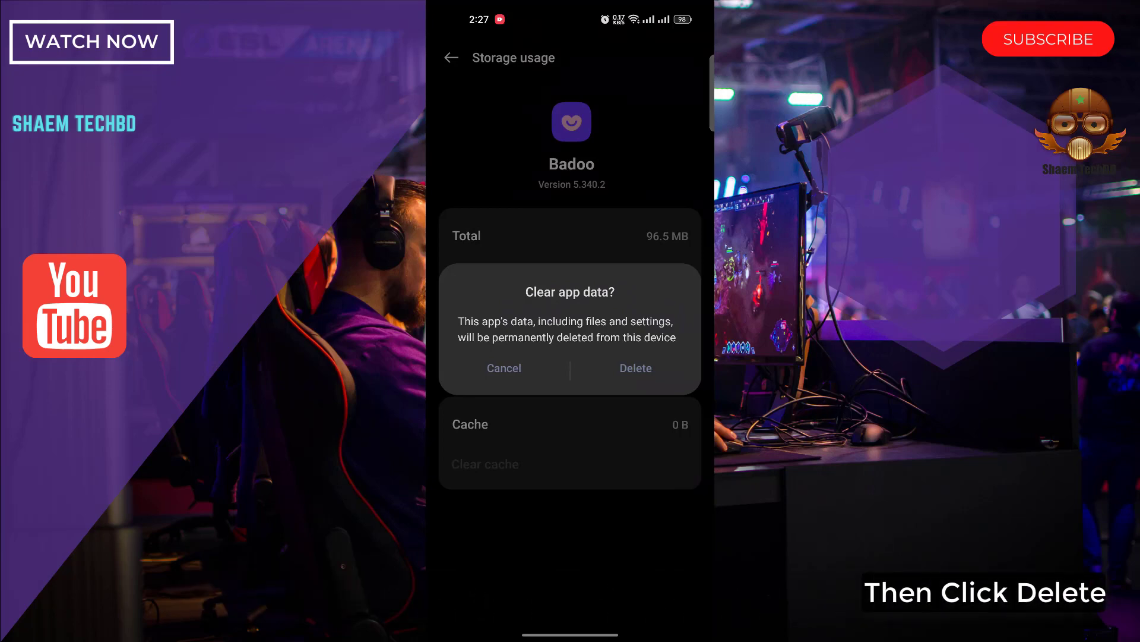
# - Confirm deleting Badoo's app data, leaving data and cache at 0 B
pyautogui.click(633, 371)
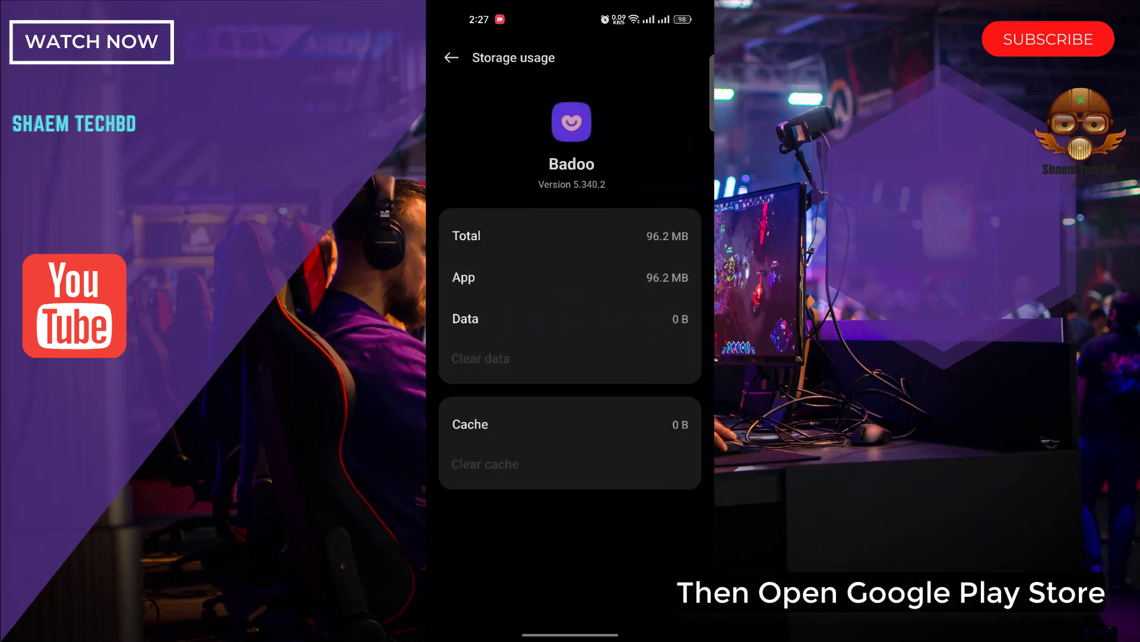
# - Return to the home screen and launch Google Play Store
pyautogui.moveTo(571, 635); pyautogui.dragTo(570, 402)
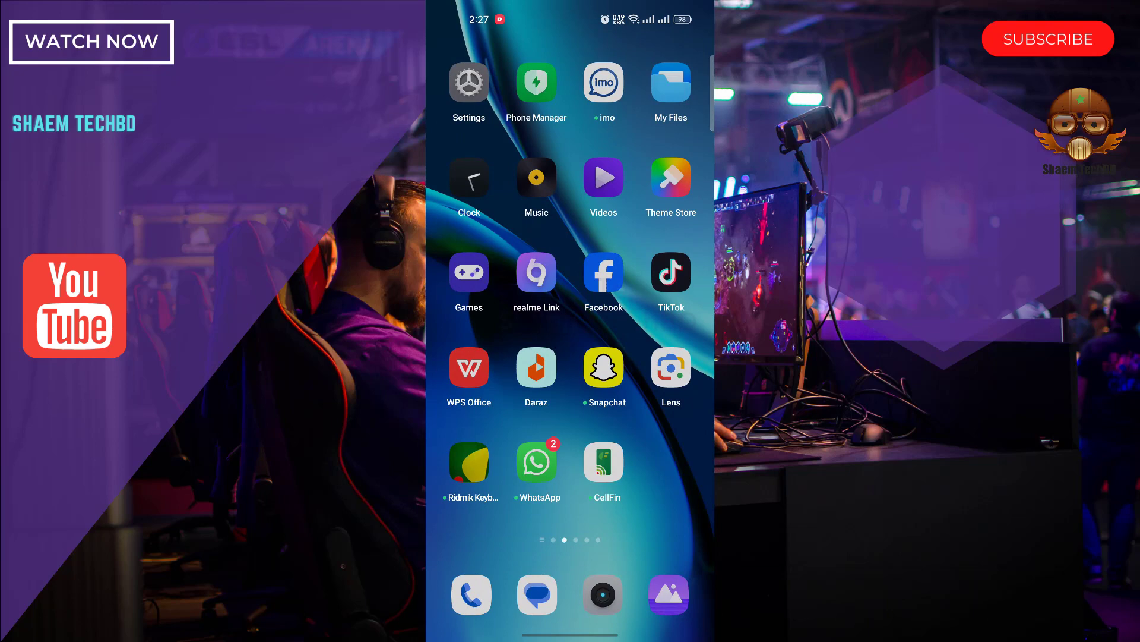
pyautogui.moveTo(481, 357); pyautogui.dragTo(677, 356)
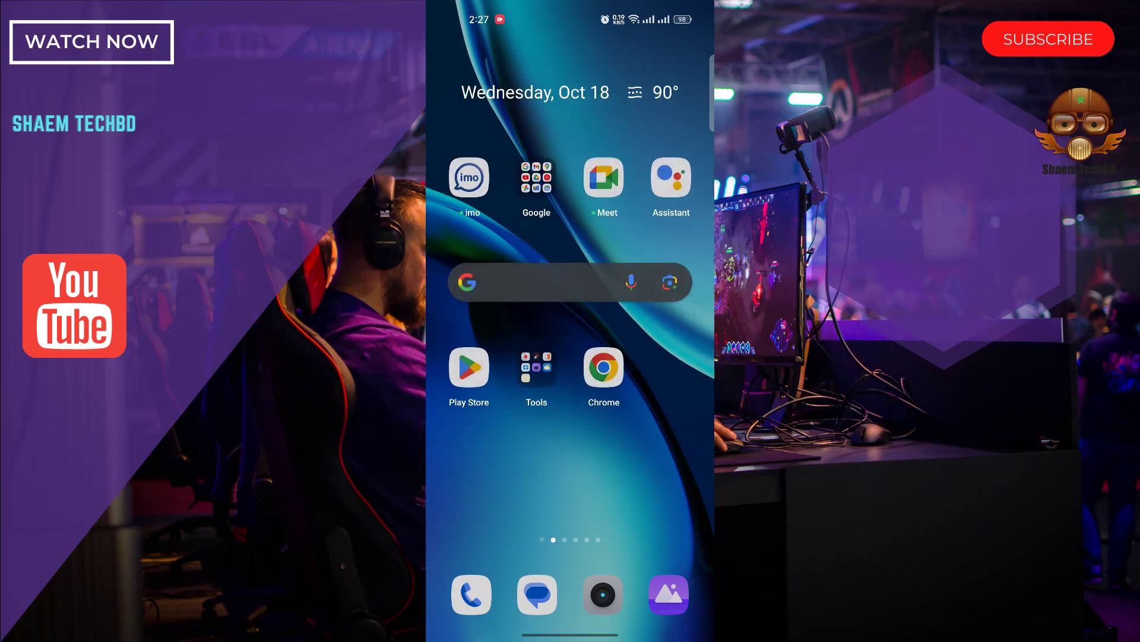
pyautogui.click(469, 366)
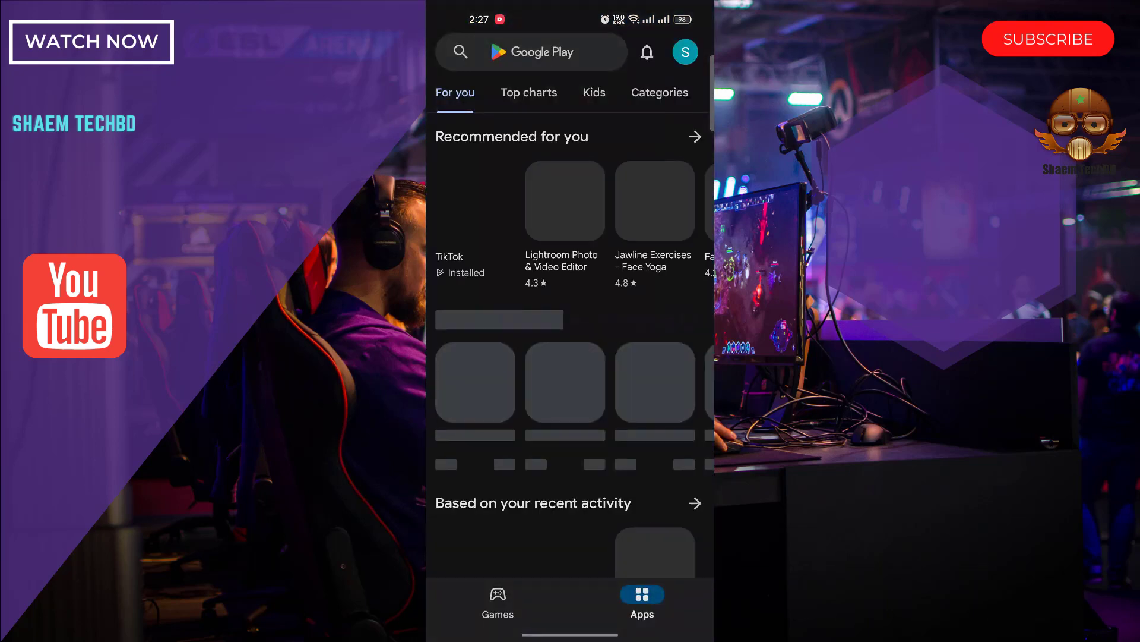
# - Rerun the recent 'badoo' search and open the Badoo: Dating. Chat. Meet. page
pyautogui.click(533, 52)
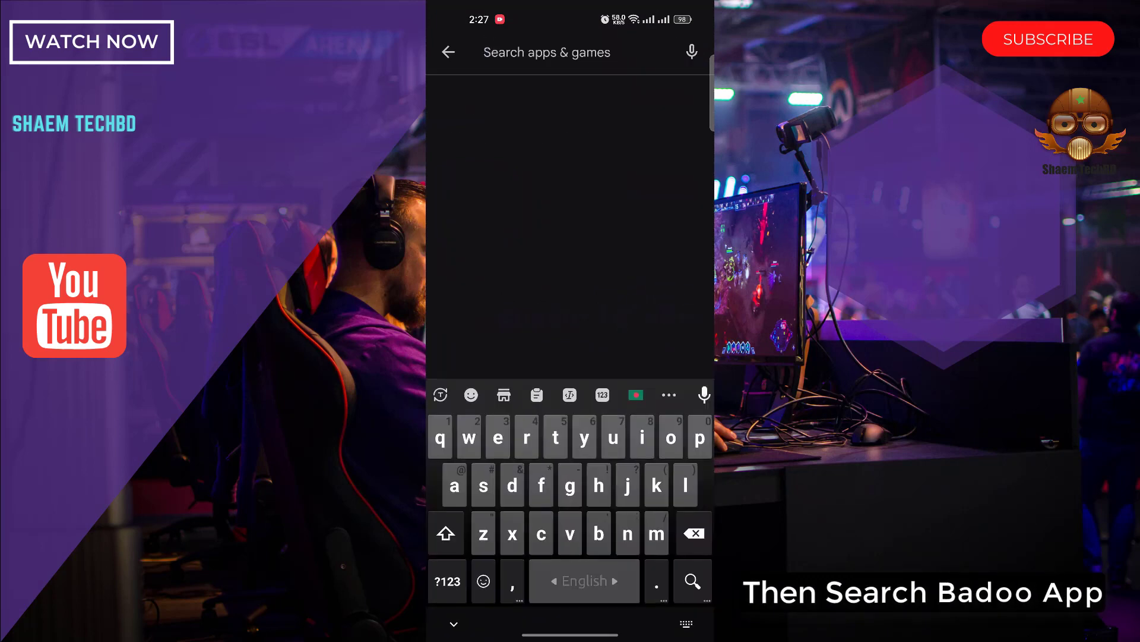
pyautogui.click(496, 125)
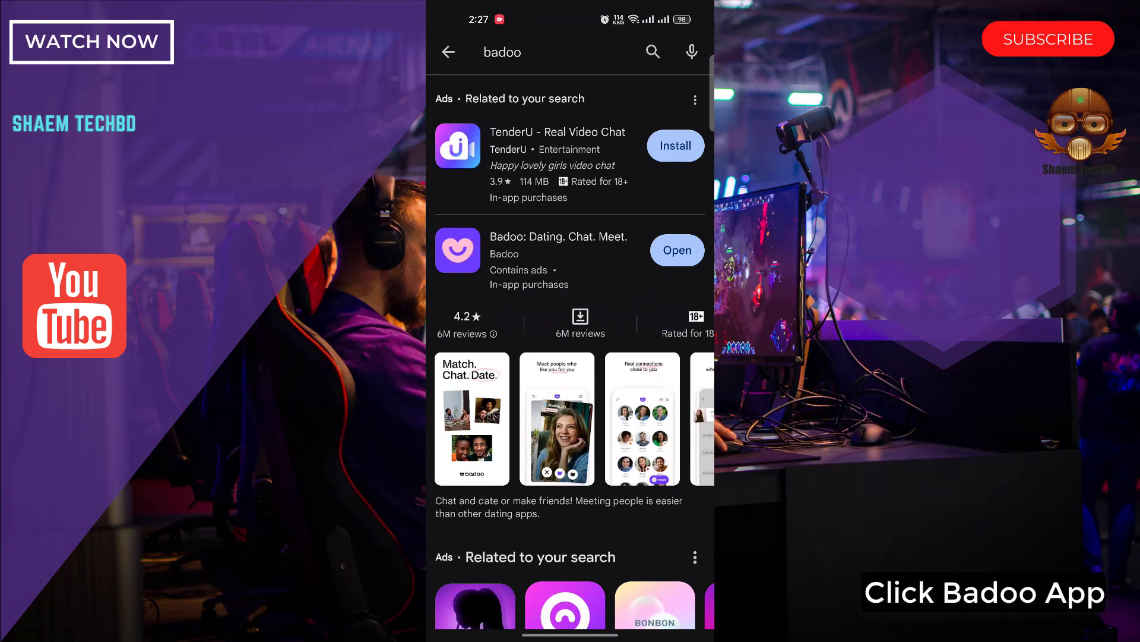
pyautogui.click(550, 237)
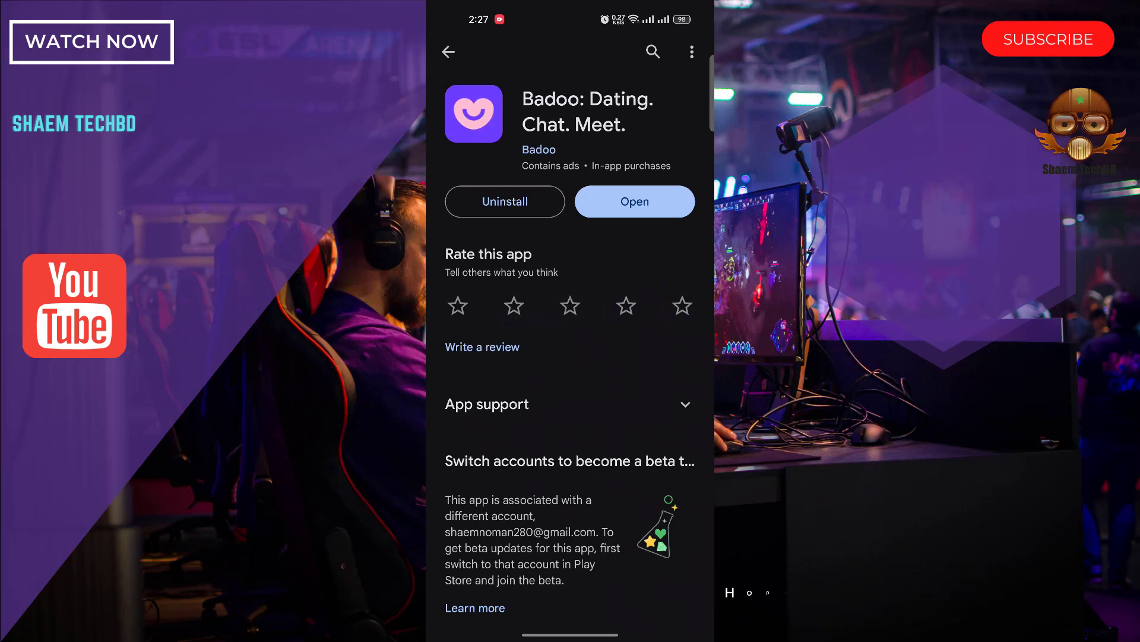
# - Open Badoo from its store page, dismiss the notifications prompt, and pick a gender
pyautogui.click(634, 202)
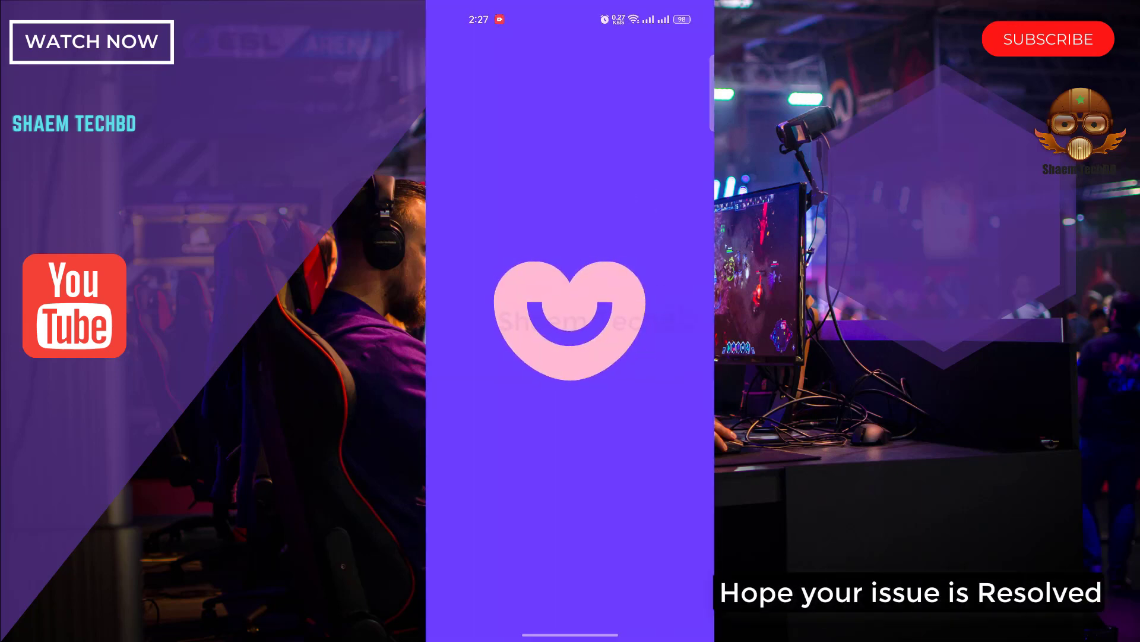
pyautogui.click(570, 347)
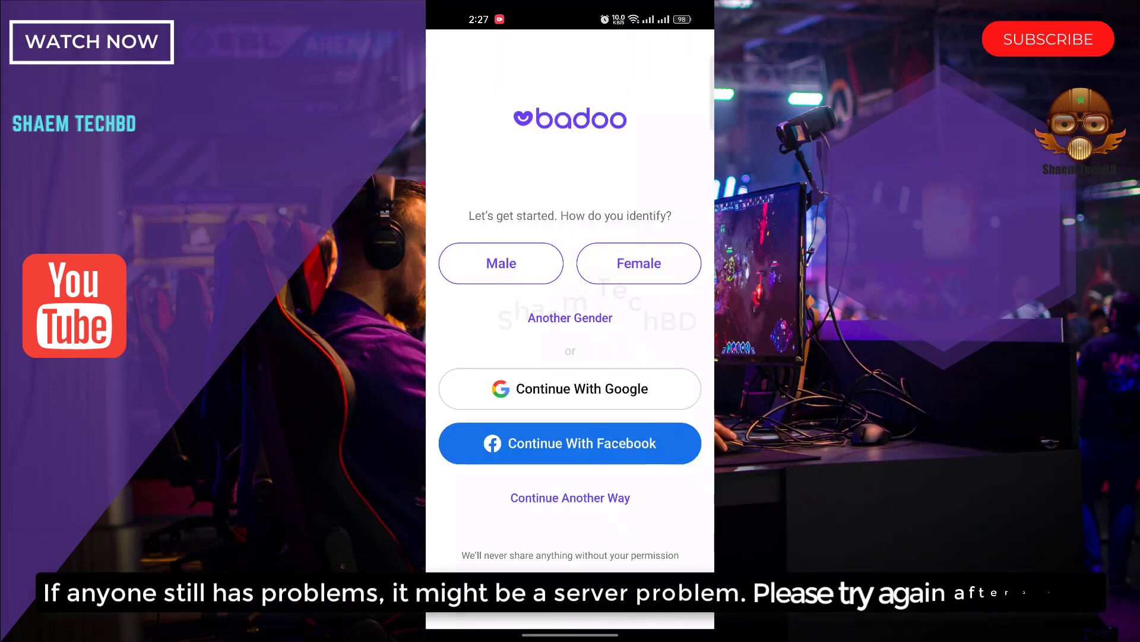
pyautogui.click(500, 263)
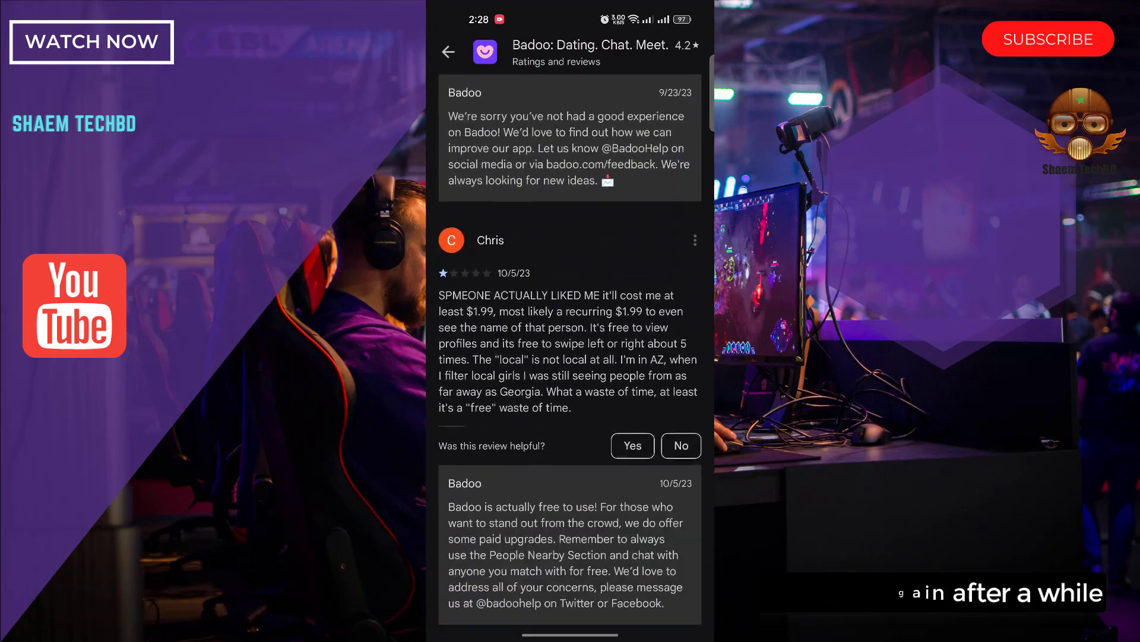
pyautogui.scroll(-10, 599, 507)
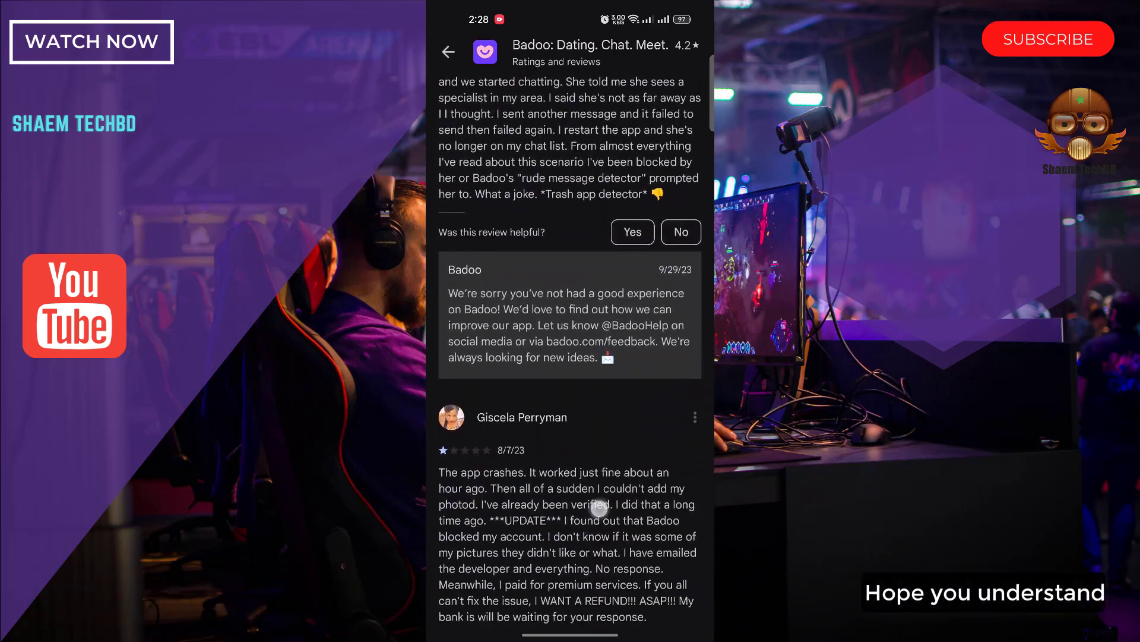
pyautogui.scroll(-5, 600, 507)
pyautogui.scroll(-5, 598, 507)
pyautogui.scroll(-5, 599, 507)
pyautogui.scroll(-5, 599, 506)
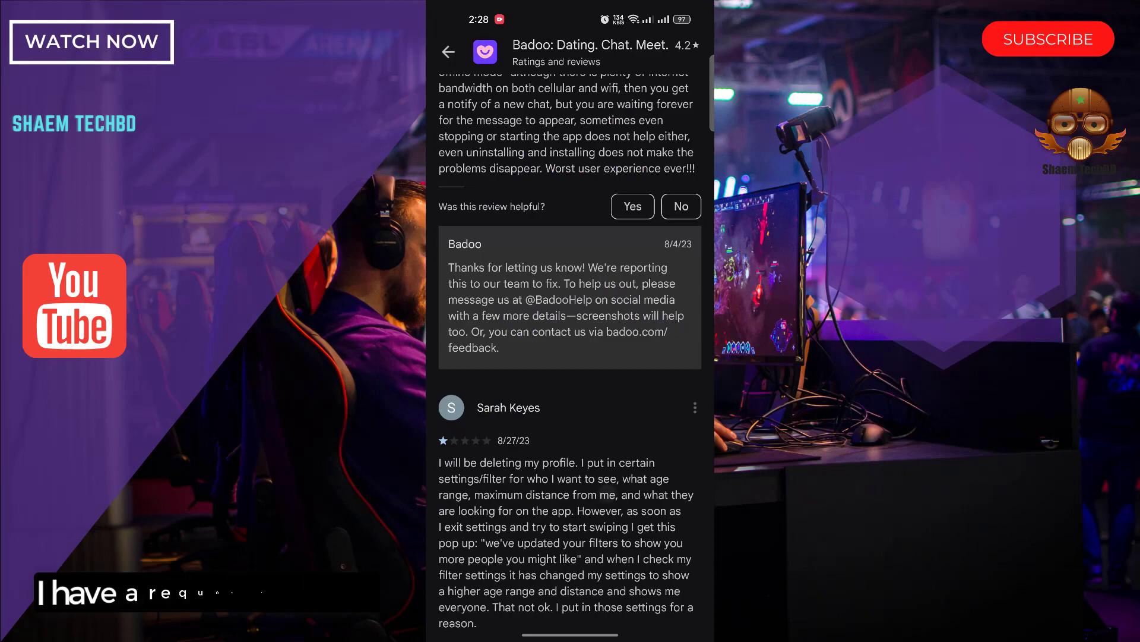
pyautogui.scroll(-5, 570, 356)
pyautogui.scroll(-5, 570, 357)
pyautogui.scroll(-3, 571, 357)
pyautogui.scroll(-3, 571, 357)
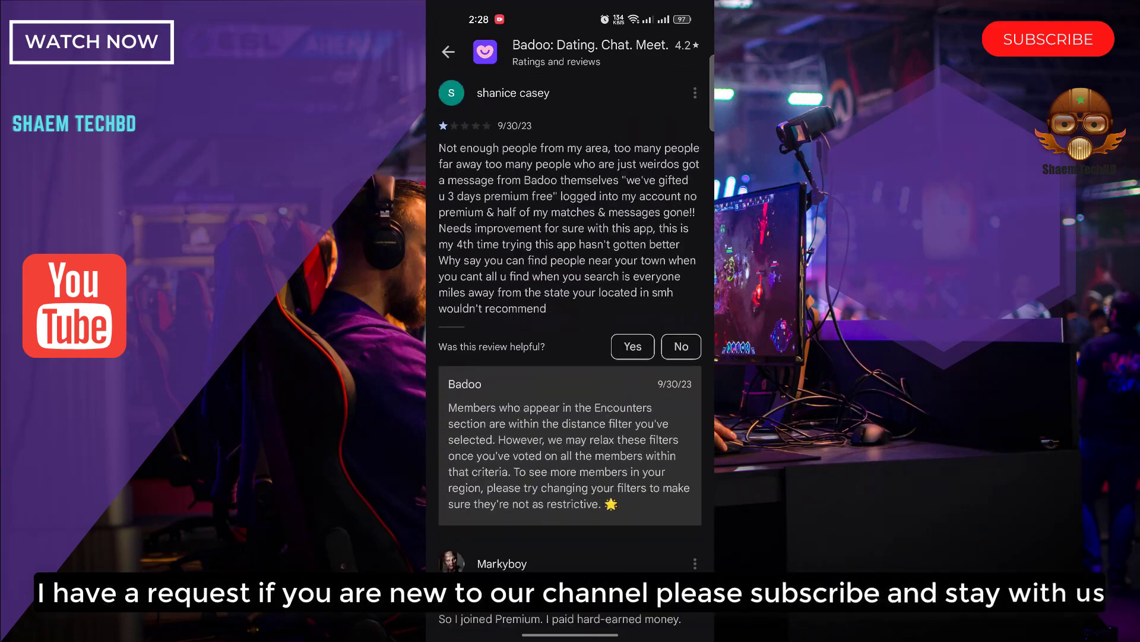
pyautogui.scroll(-5, 571, 357)
pyautogui.scroll(-5, 571, 357)
pyautogui.scroll(-1, 570, 357)
pyautogui.moveTo(570, 635); pyautogui.dragTo(571, 356)
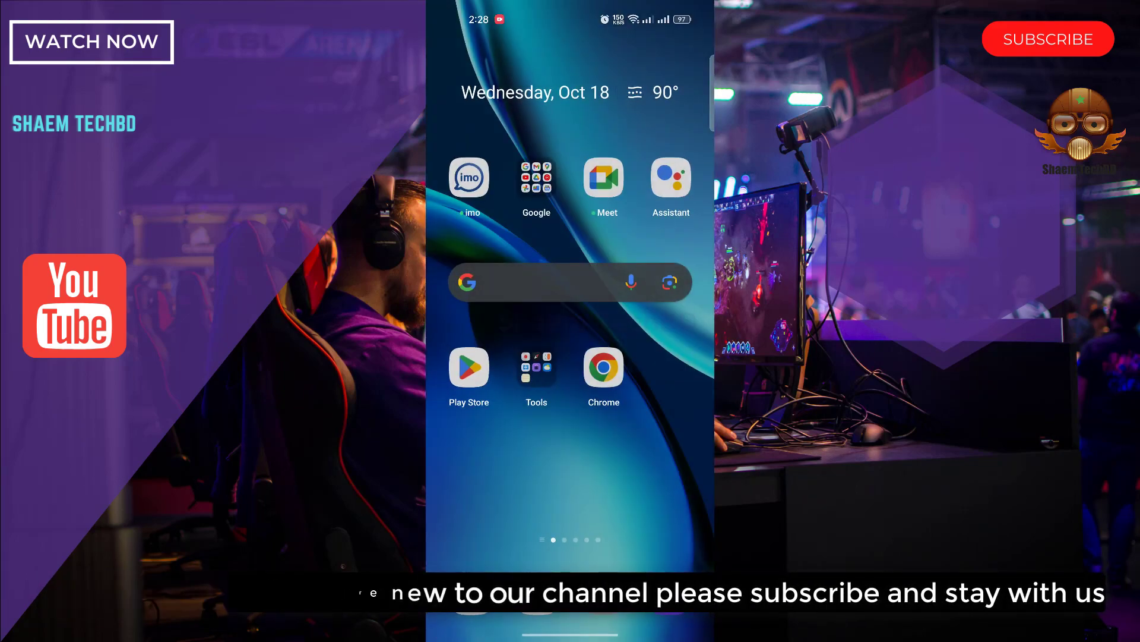